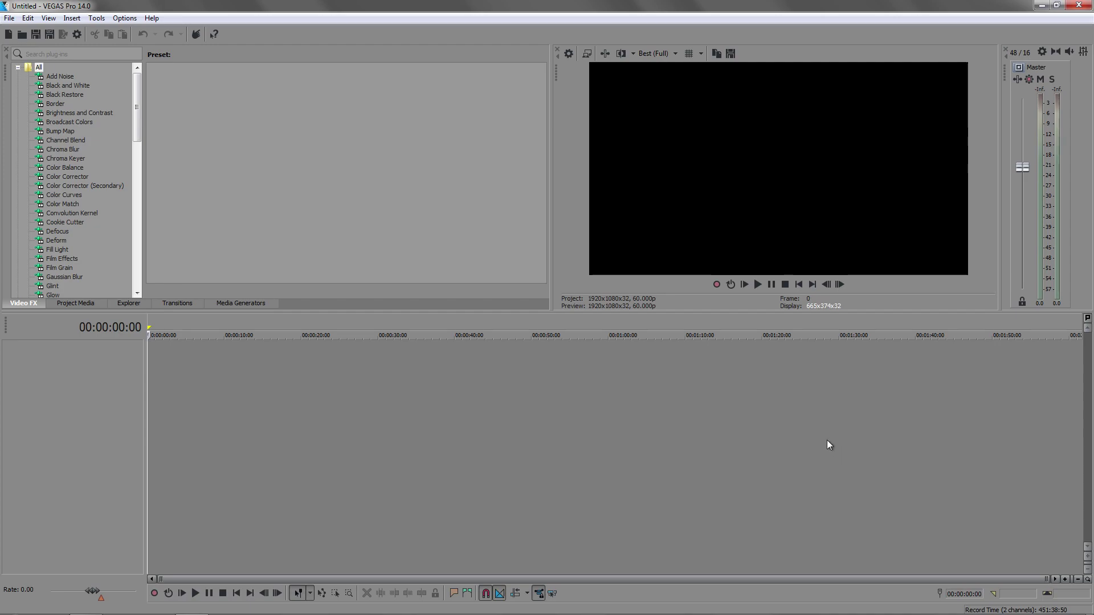
Drag Zombie Attack Clip.avi from the green-screen folder onto the VEGAS timeline
left_click(9, 18)
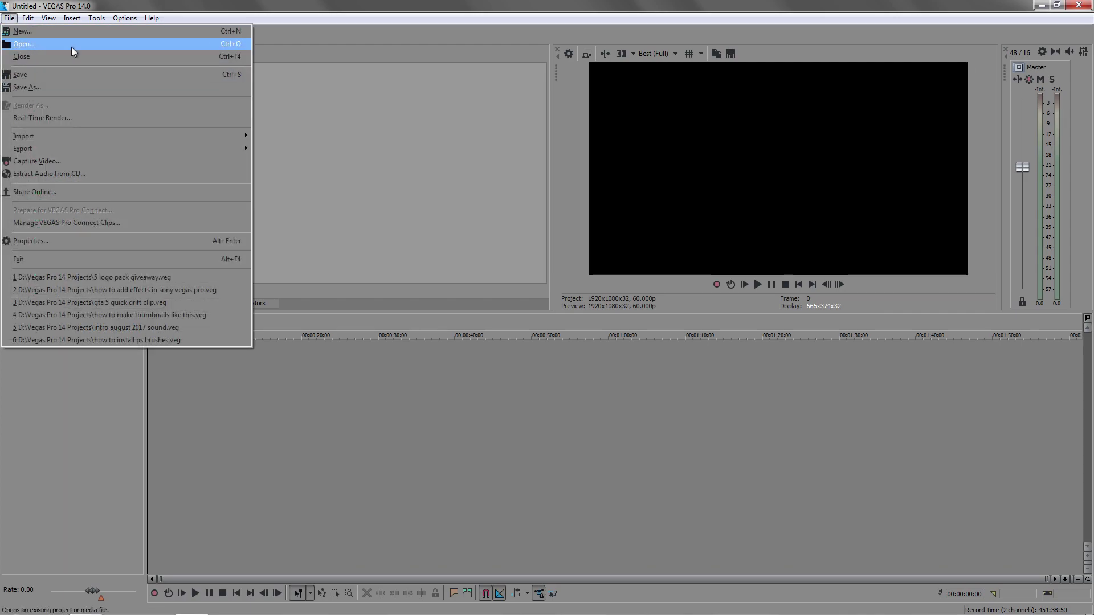
left_click(233, 528)
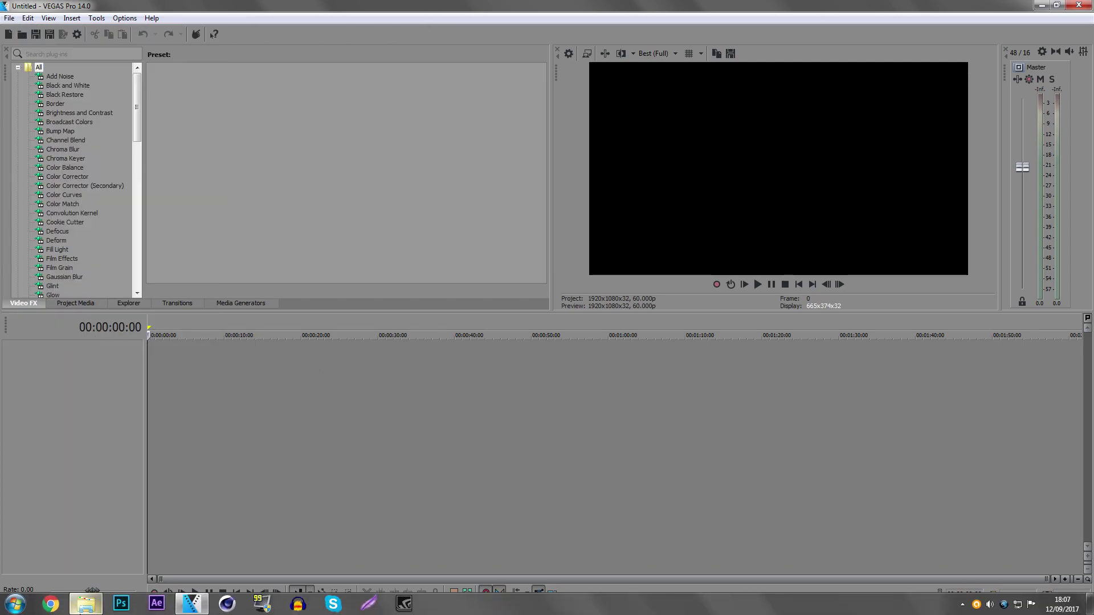
left_click(86, 611)
left_click_drag(500, 216, 214, 356)
left_click_drag(148, 376, 147, 372)
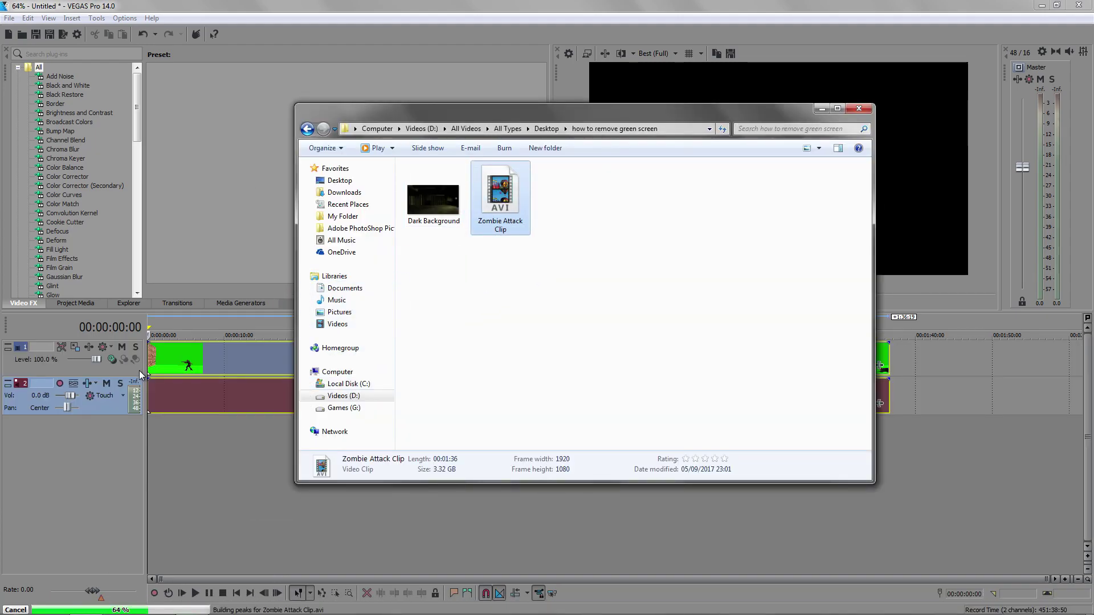
left_click(195, 364)
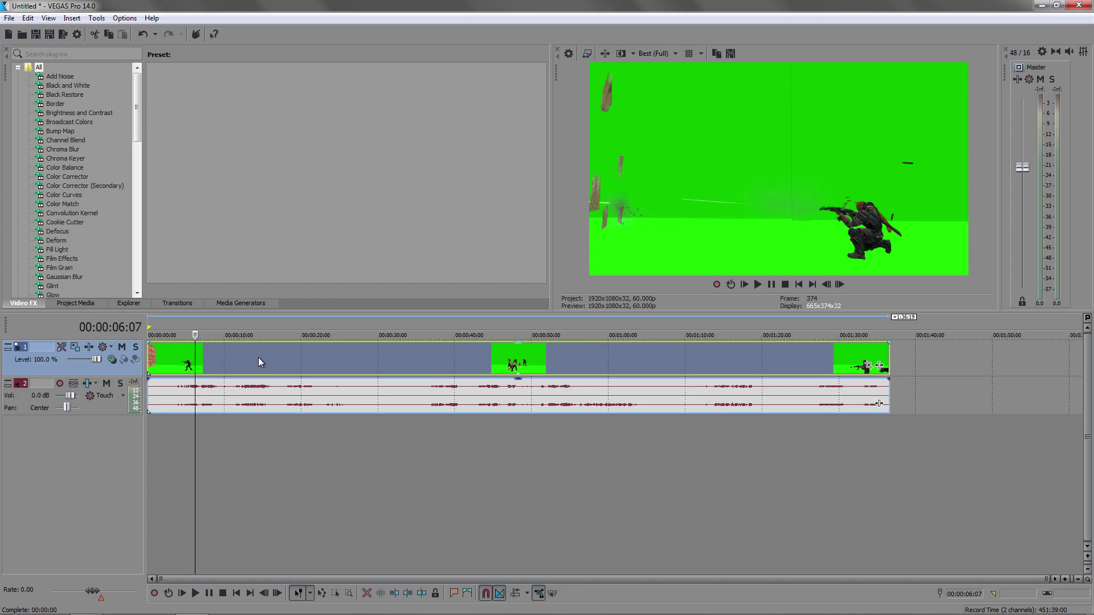
Set the Zombie Attack Clip event's properties to Disable resample, then return to the start
right_click(258, 357)
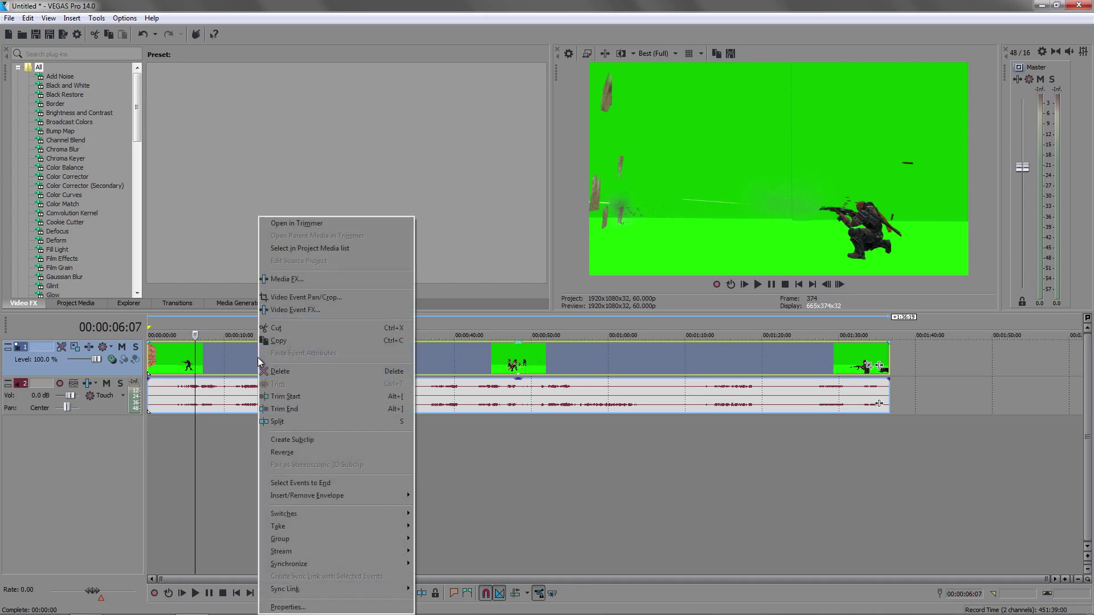
left_click(288, 607)
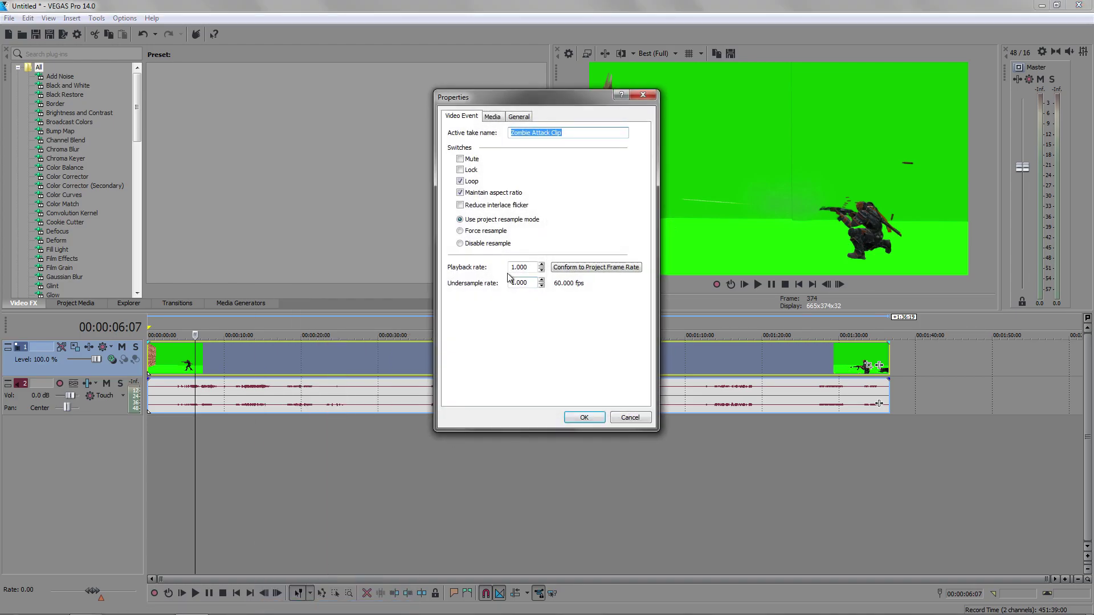
left_click(494, 245)
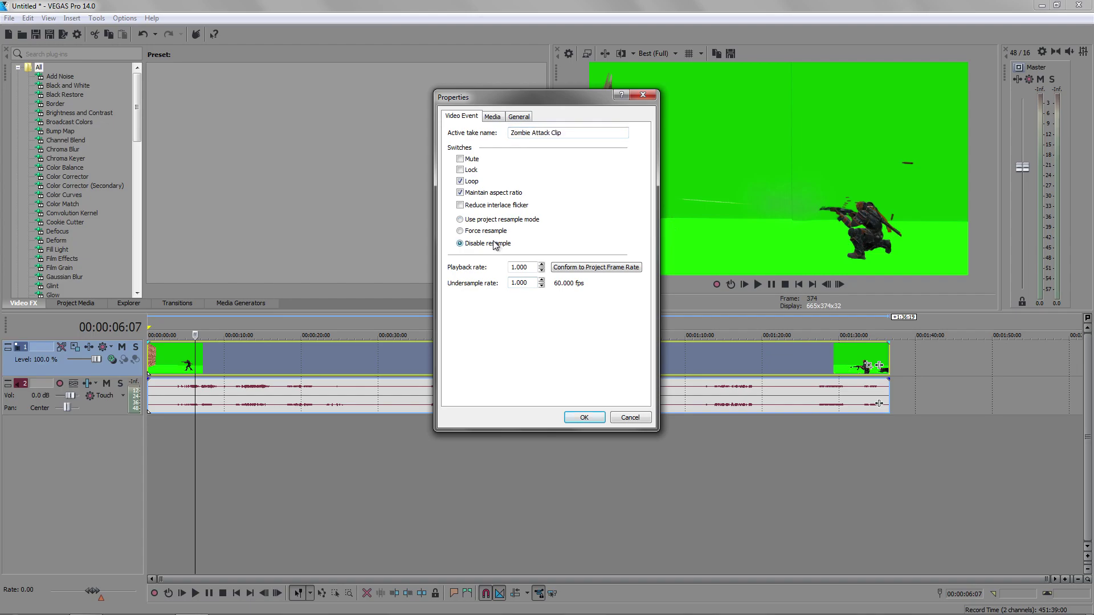
left_click(583, 418)
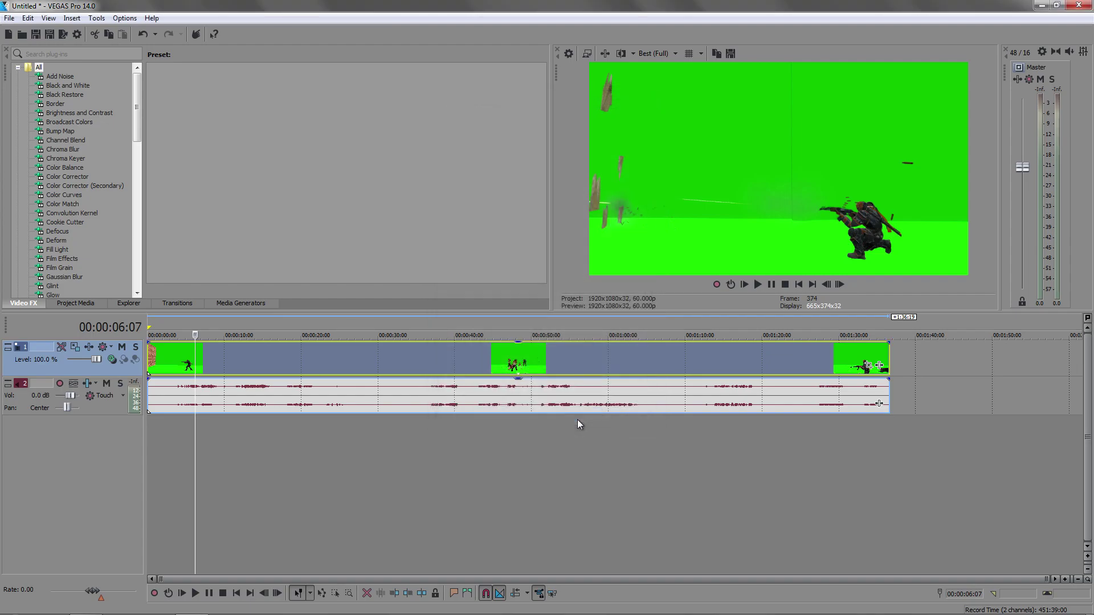
left_click(800, 287)
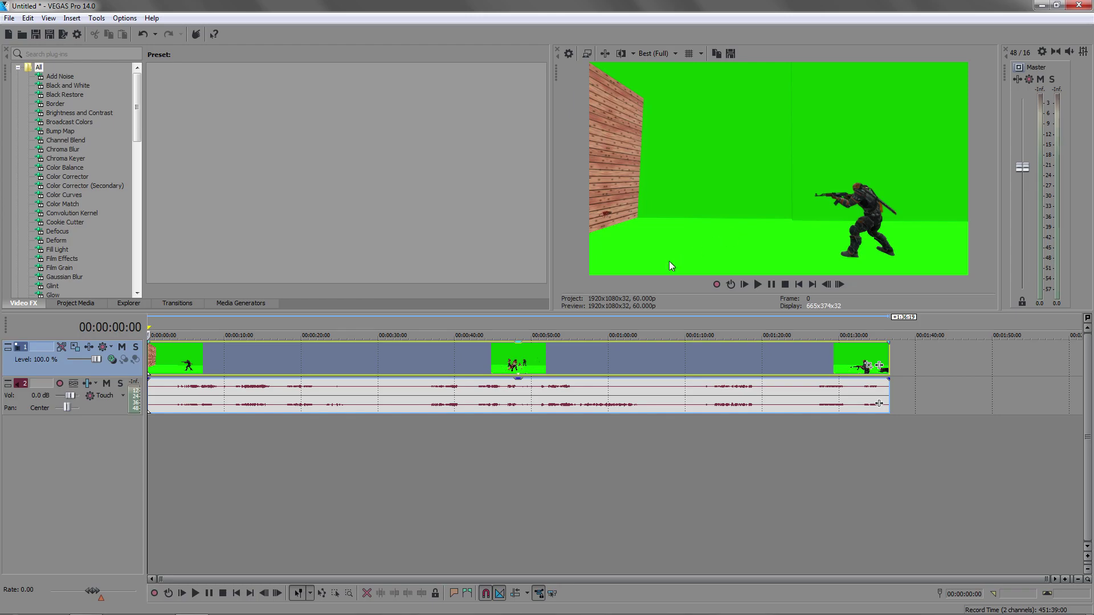
left_click(310, 371)
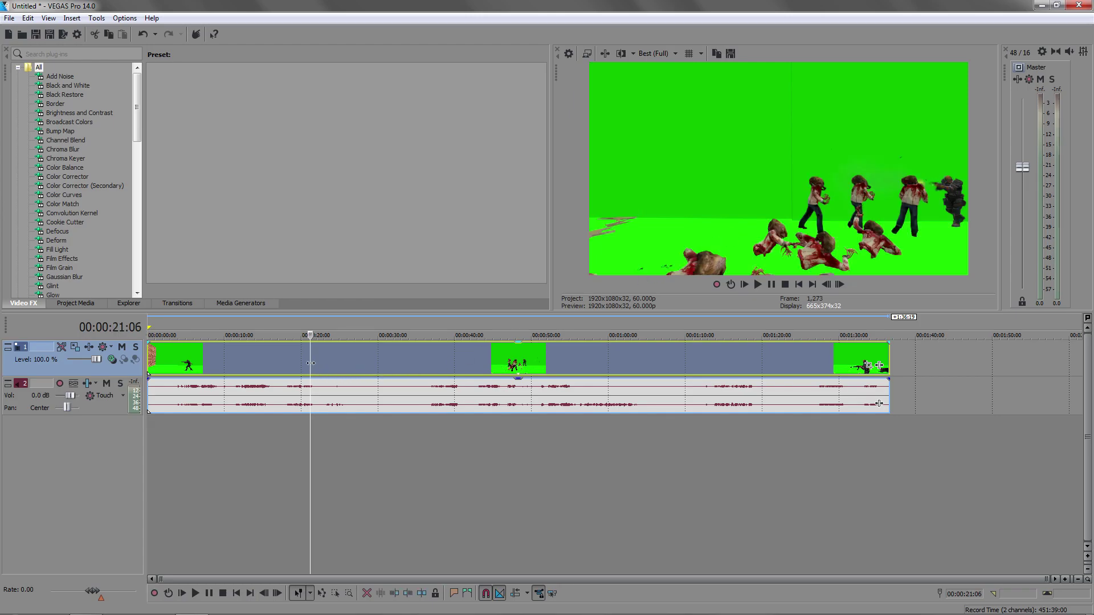
left_click(238, 356)
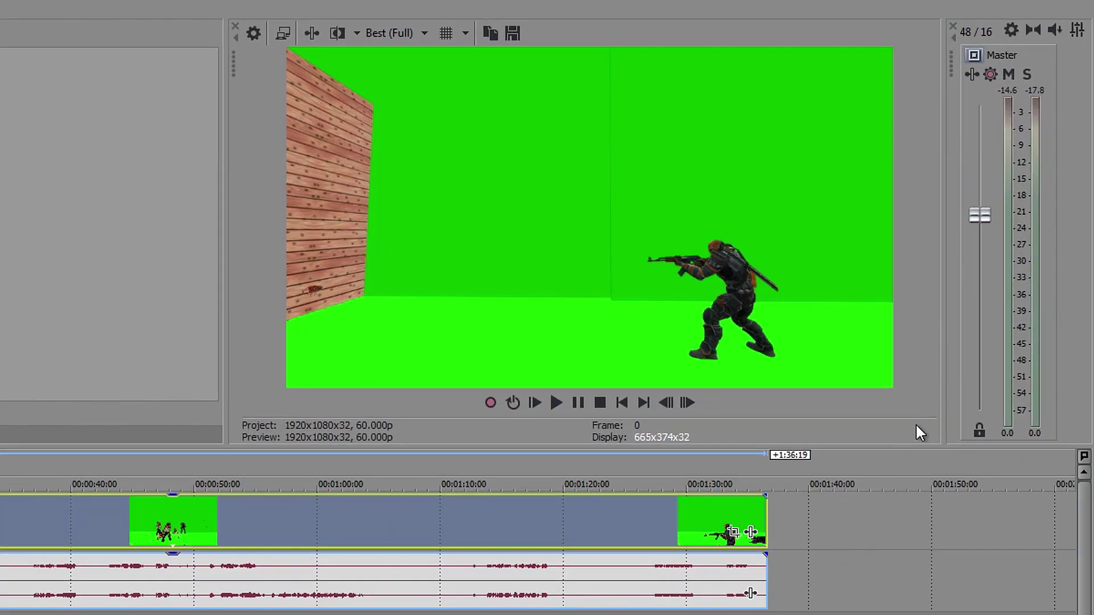
Change the Video tab's Resample mode in Project Properties from Smart resample to Disable resample
left_click(1011, 31)
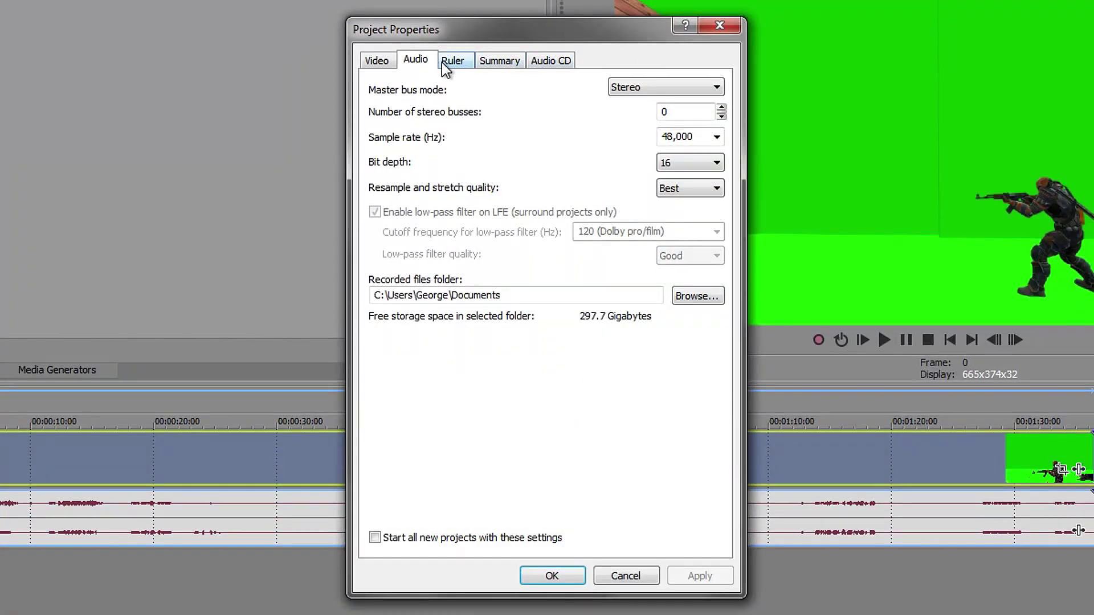
left_click(392, 62)
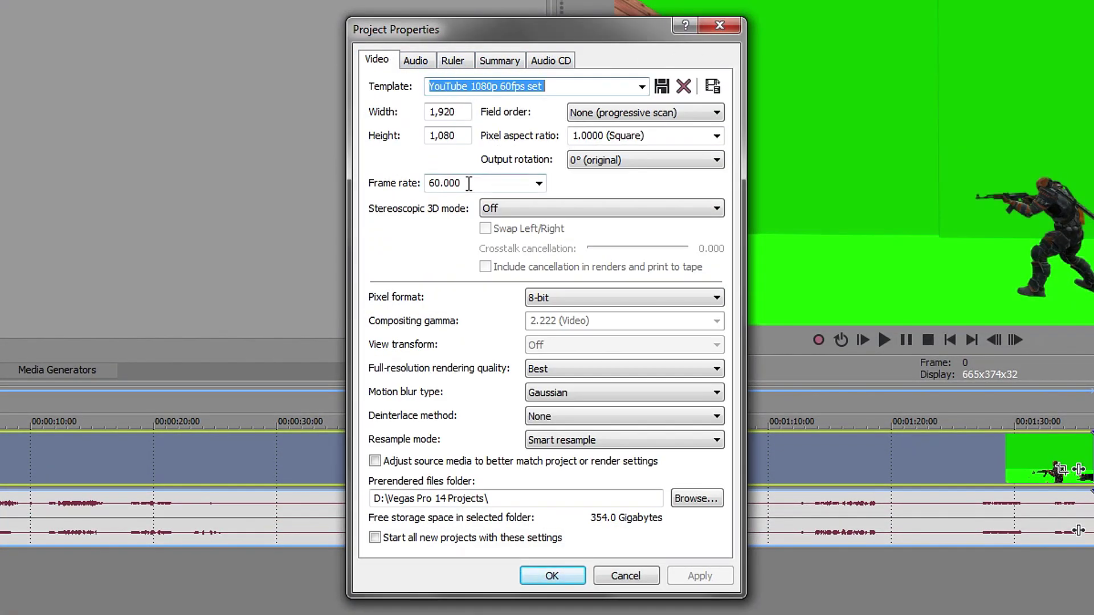
left_click(555, 450)
left_click(575, 483)
left_click(700, 576)
left_click(552, 575)
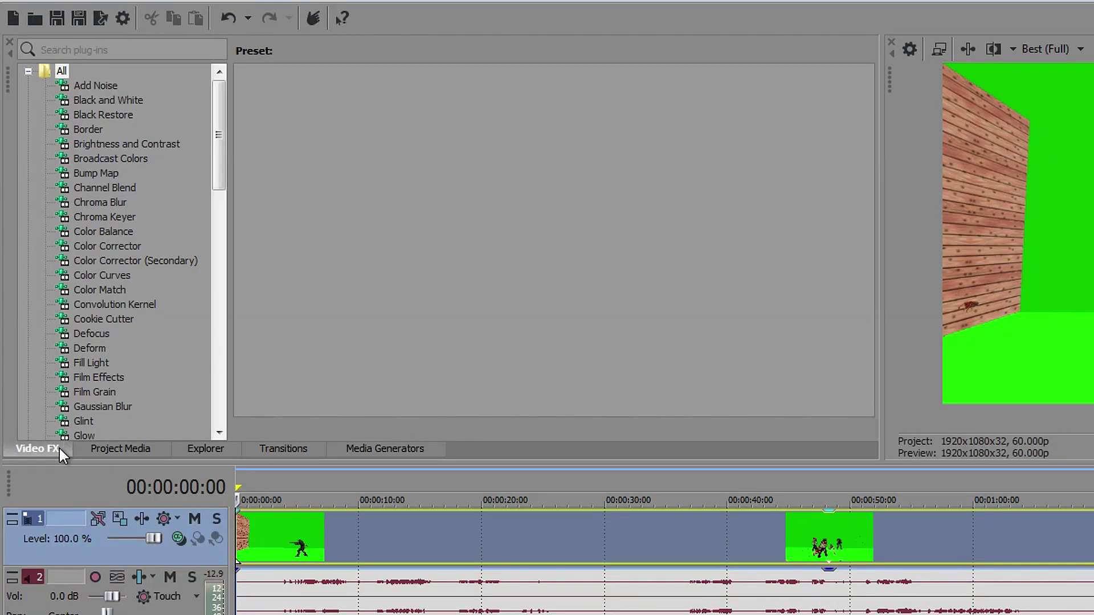
Apply the Chroma Keyer Green Screen preset to the zombie video event, turning its background black
left_click_drag(225, 143, 222, 161)
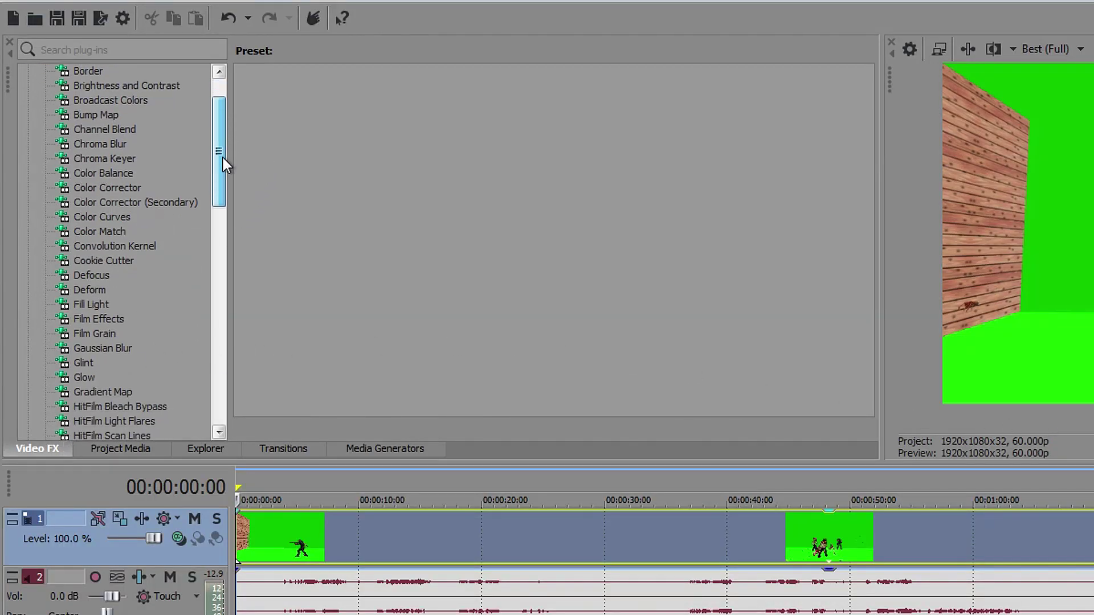
left_click(114, 159)
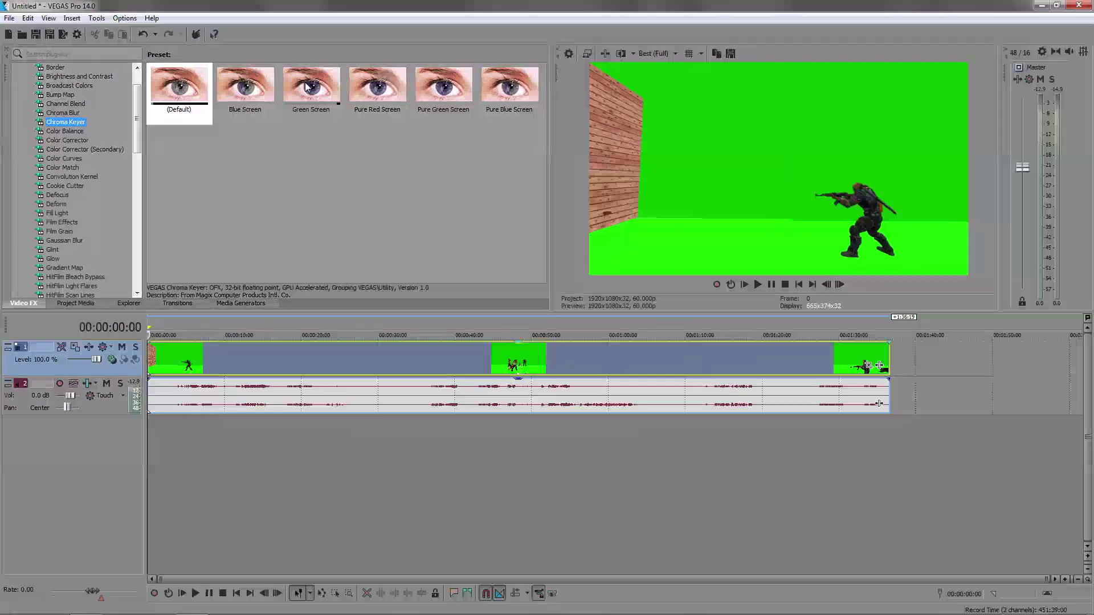
left_click(489, 104)
left_click_drag(306, 88, 388, 142)
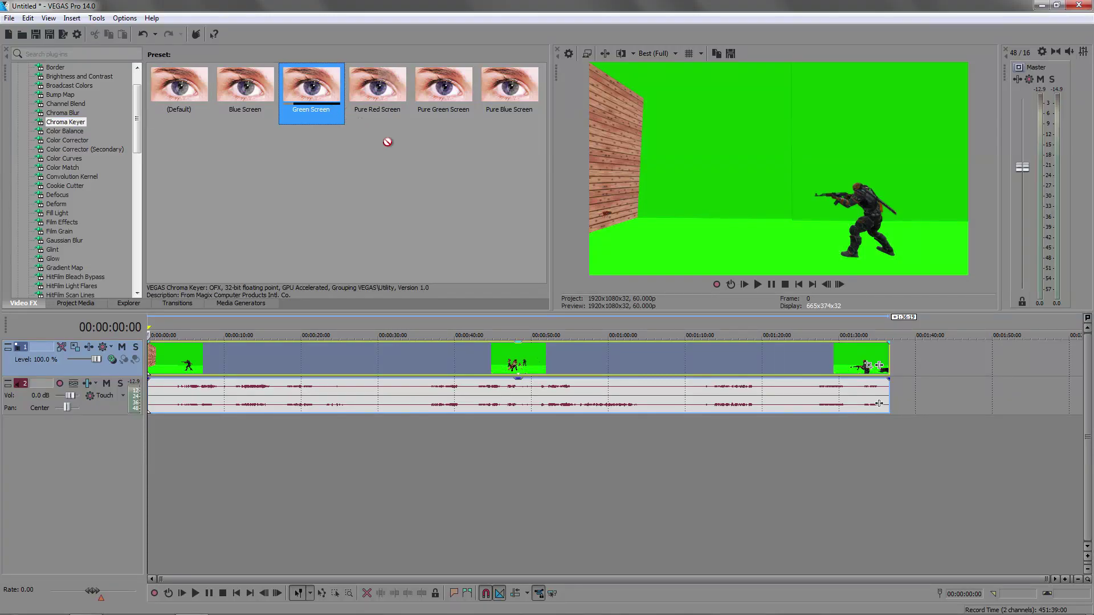
left_click_drag(361, 357, 361, 357)
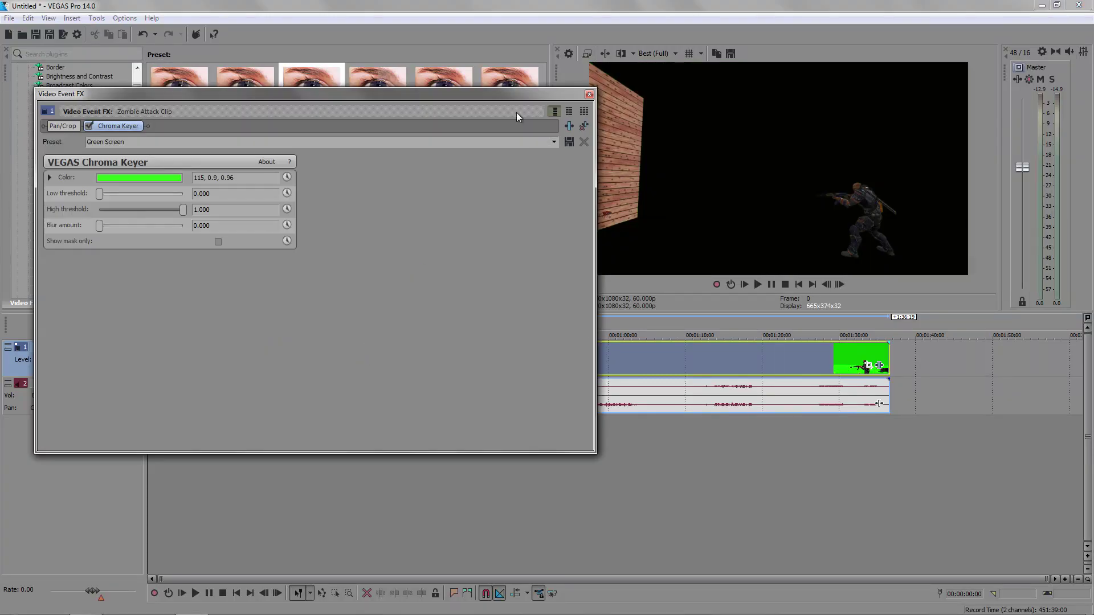
left_click(592, 93)
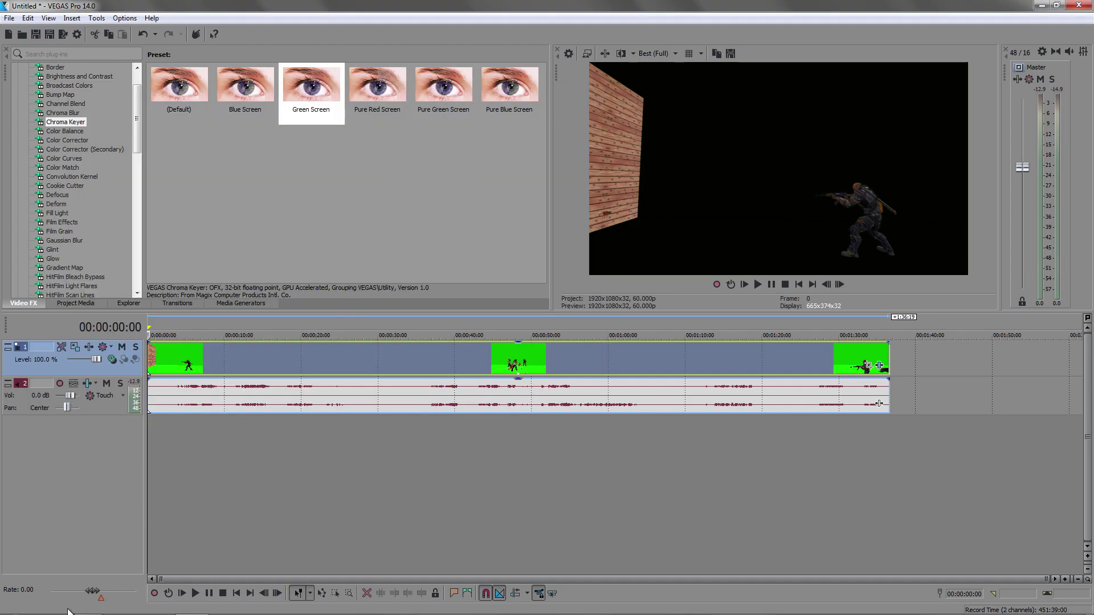
Preview the Dark Background image, then place it on a track below the keyed clip
left_click(94, 605)
left_click_drag(436, 208, 443, 253)
double_click(441, 201)
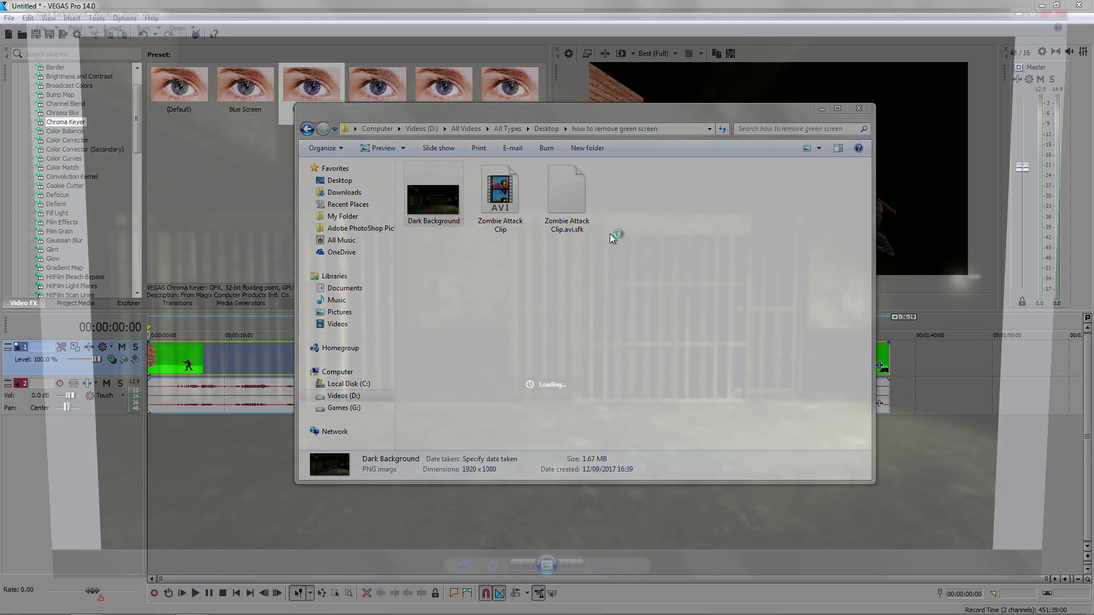
key("alt+F4")
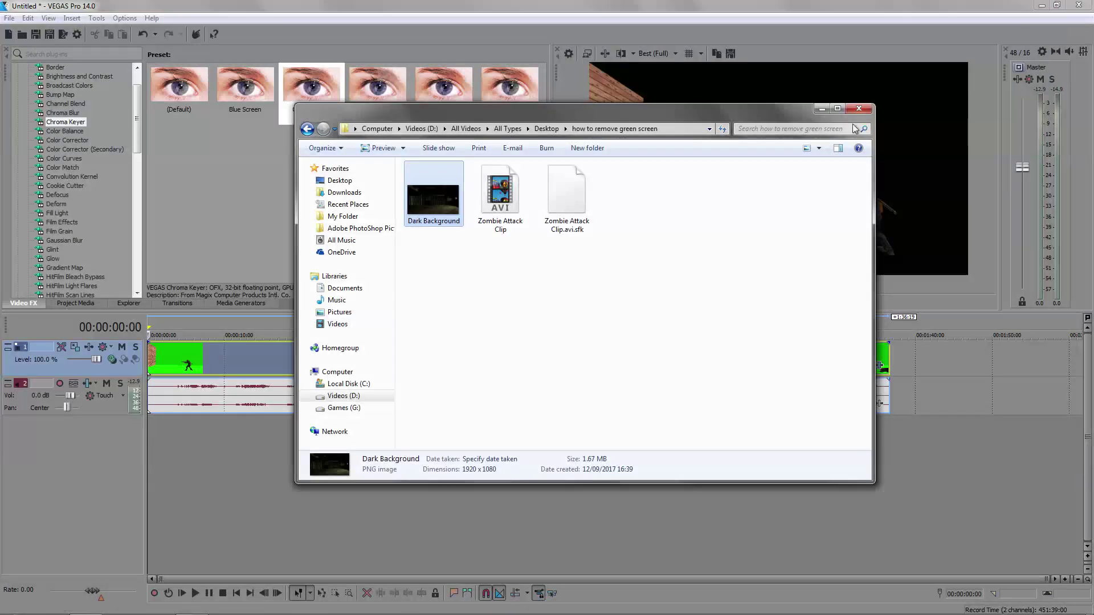
left_click_drag(434, 199, 888, 430)
left_click(798, 285)
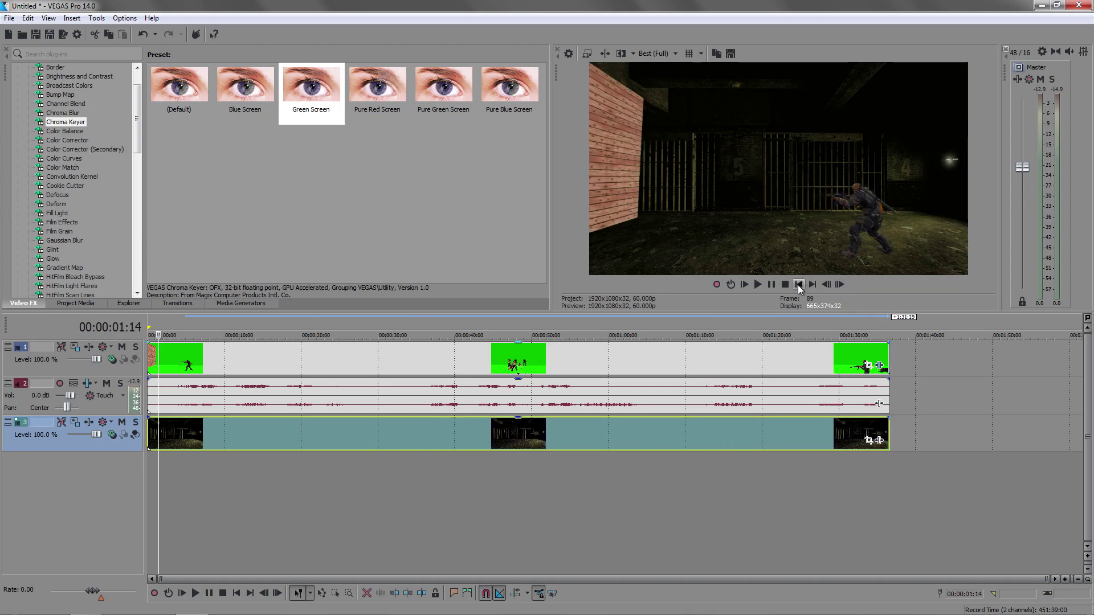
left_click(771, 285)
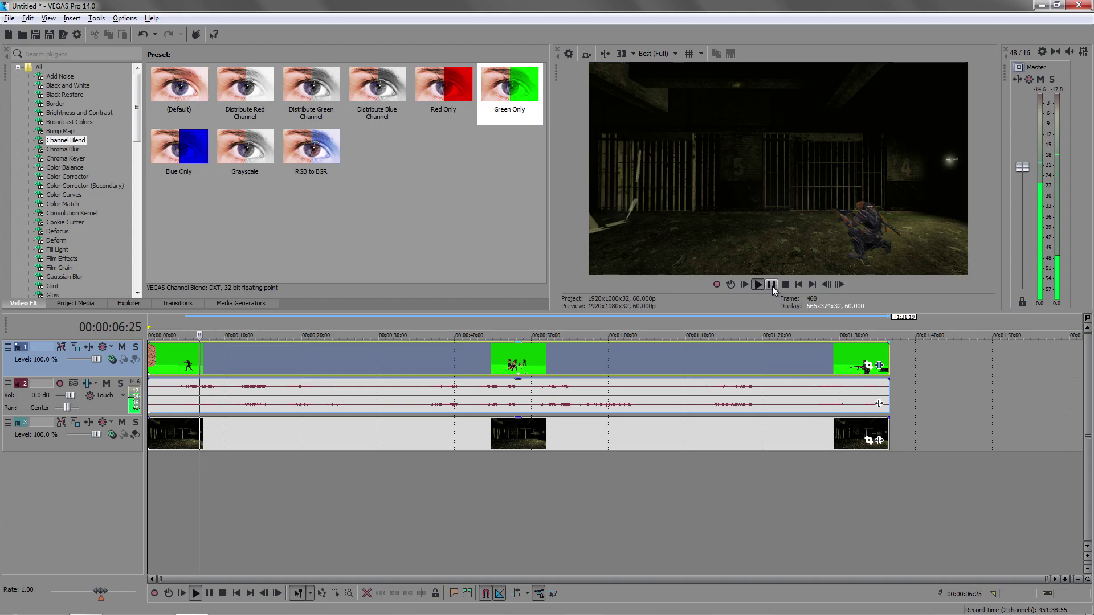
left_click(771, 286)
left_click(290, 357)
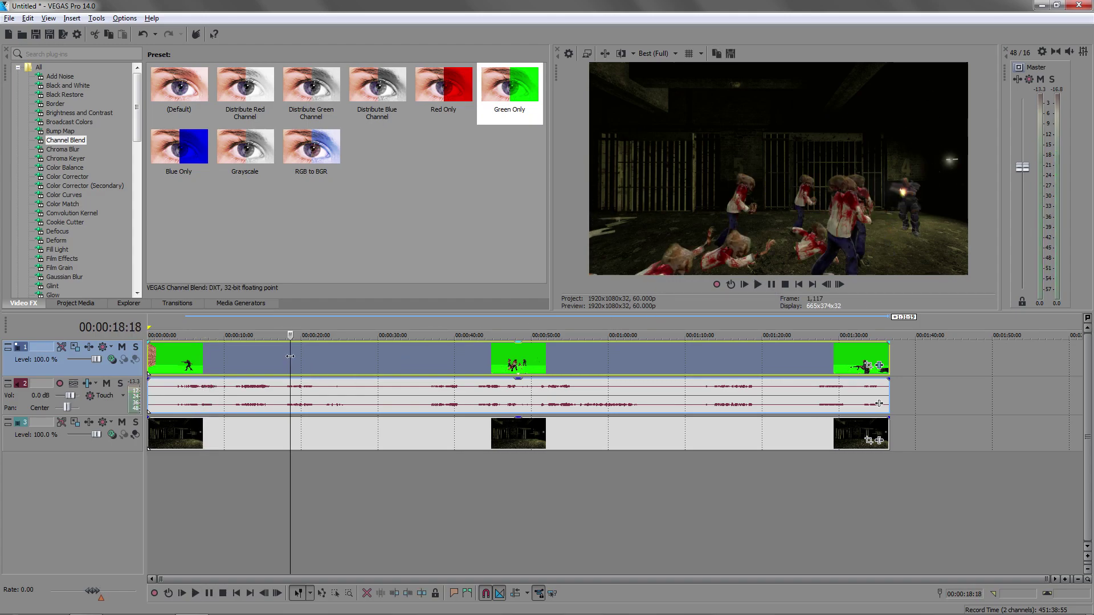
left_click(587, 53)
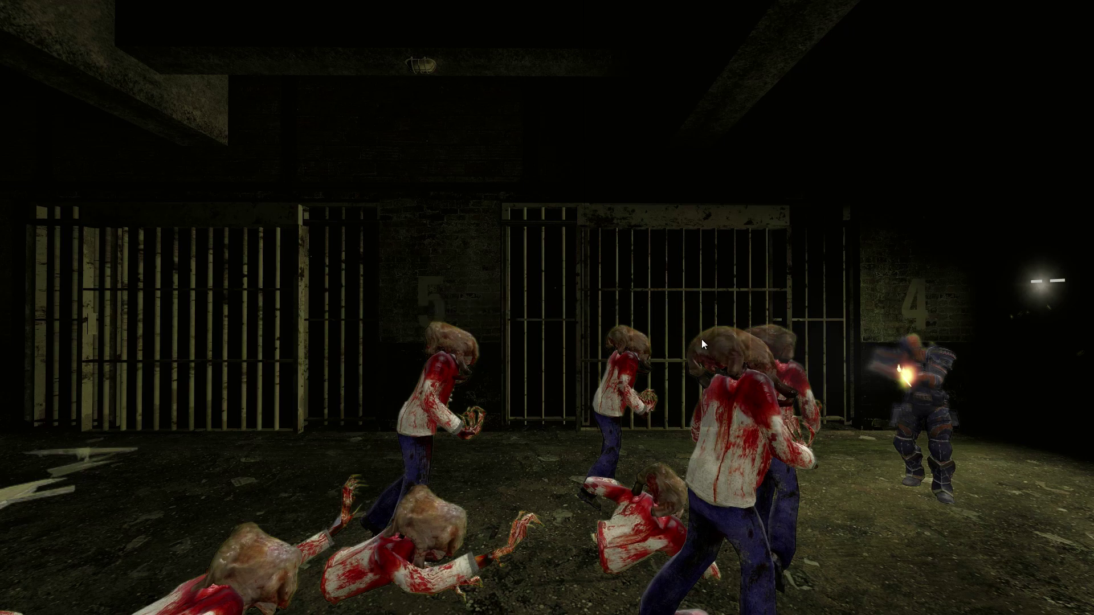
key("Escape")
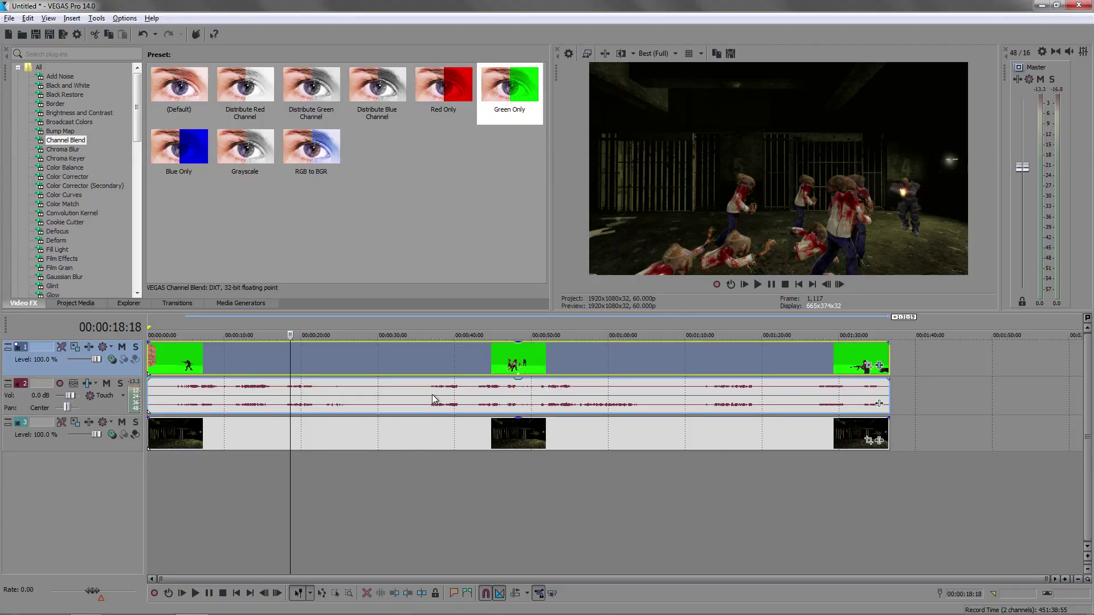
Remove the green-screen video event from its group so it separates from its audio
left_click(254, 358)
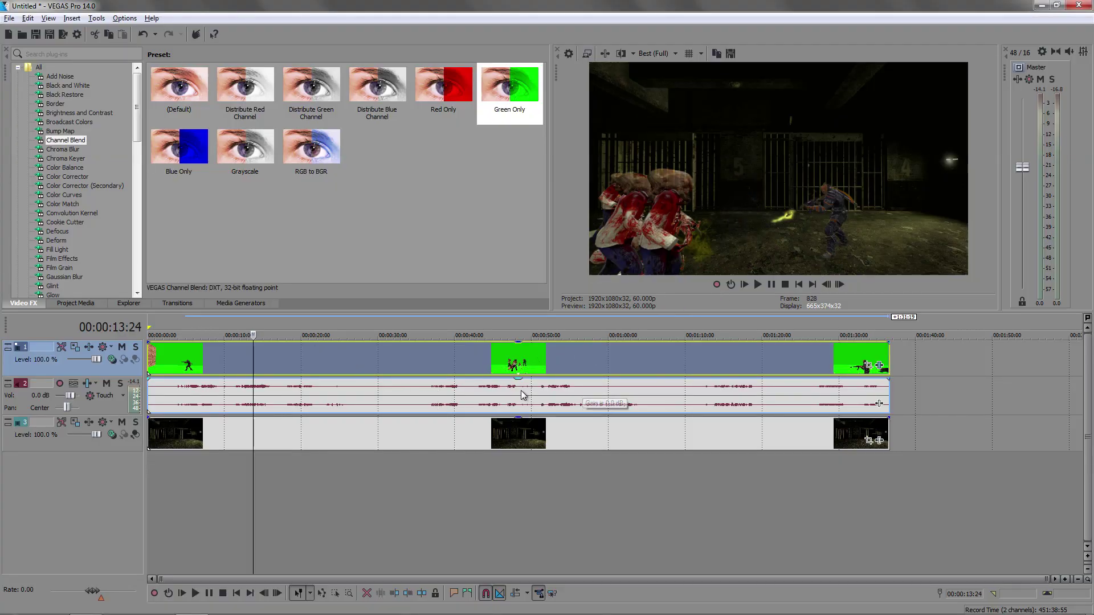
right_click(260, 367)
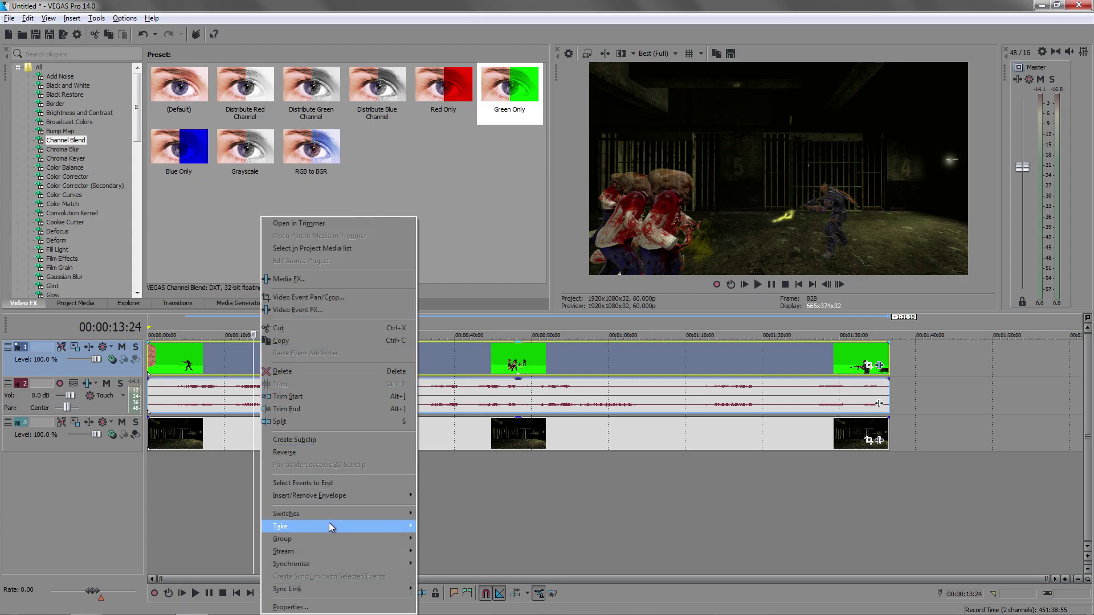
mouse_move(327, 541)
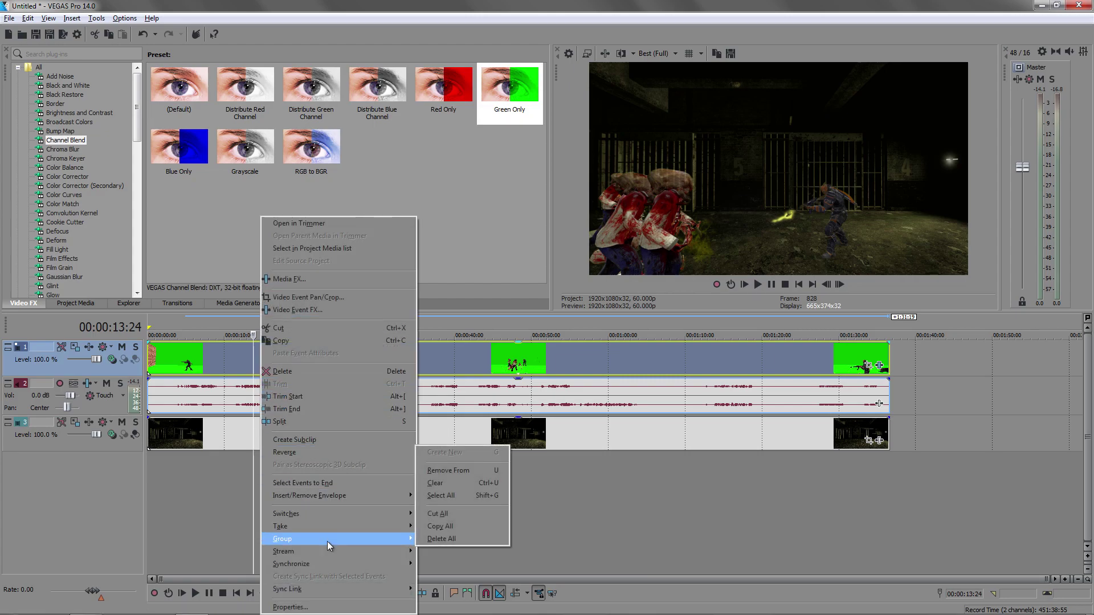
left_click(470, 473)
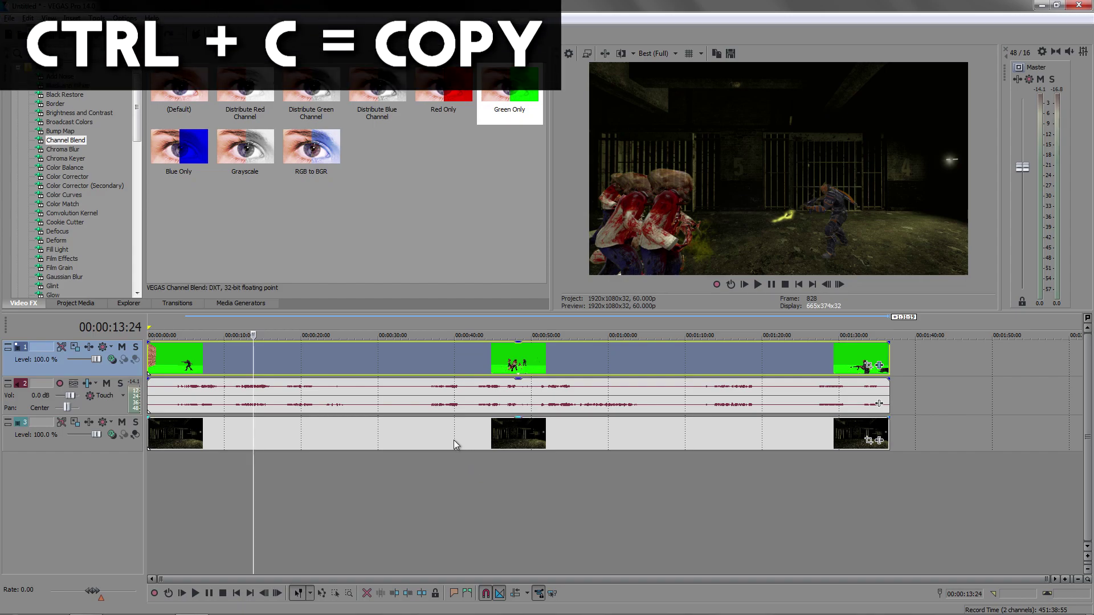
Insert a new video track at the top and paste the copied video onto it
right_click(295, 477)
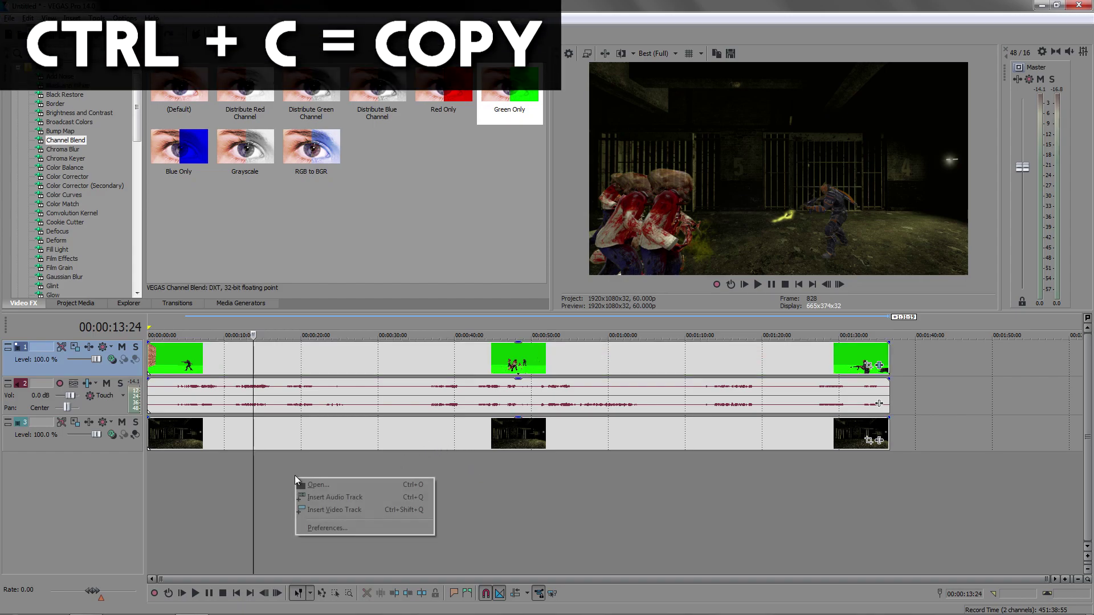
left_click(319, 509)
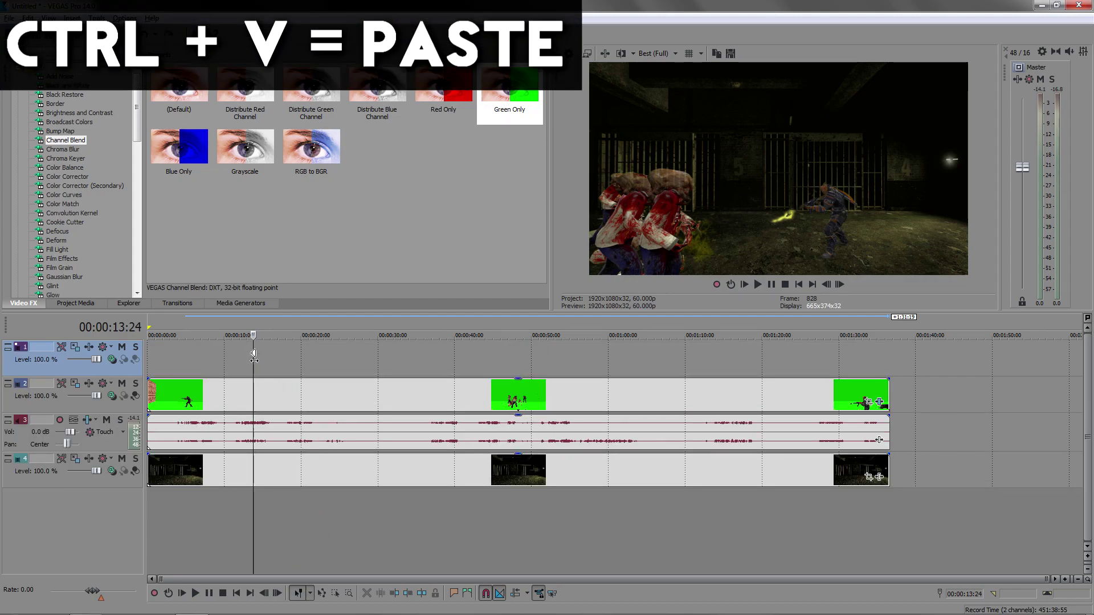
key("ctrl+v")
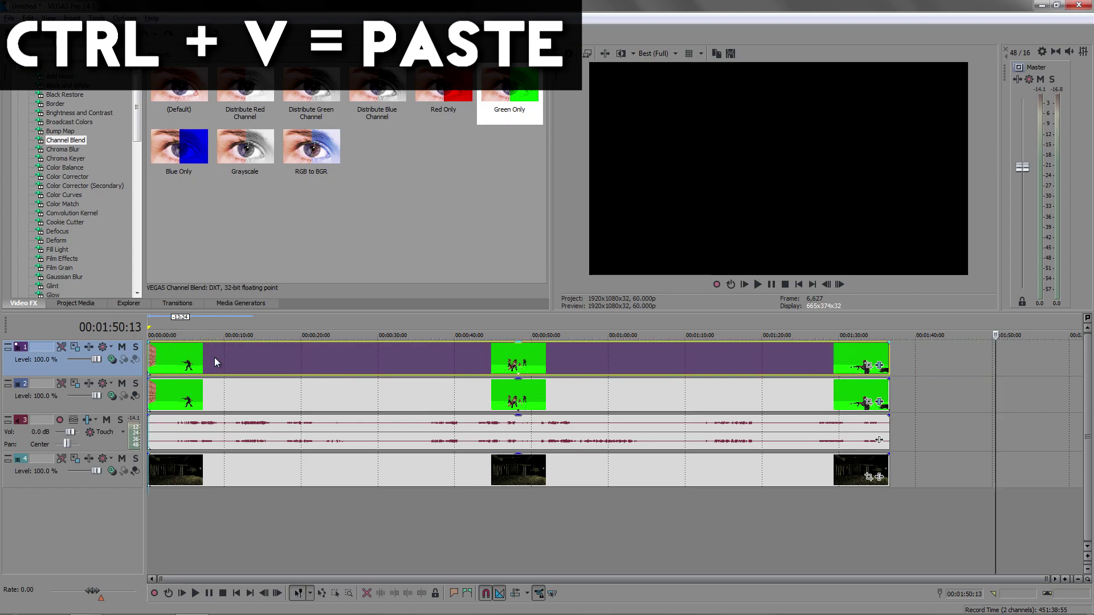
left_click(296, 364)
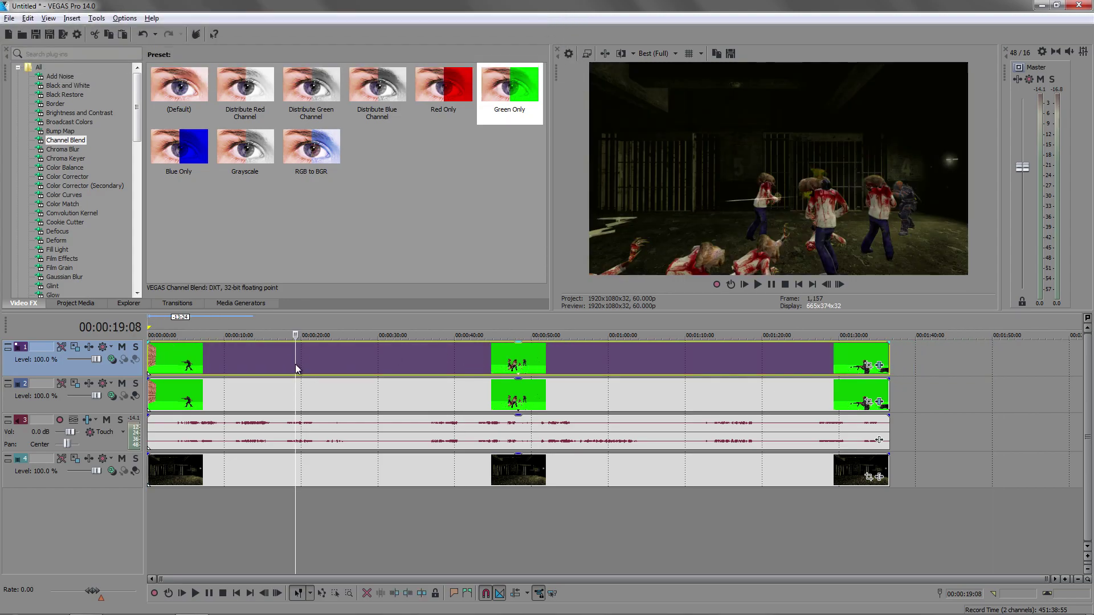
left_click(348, 365)
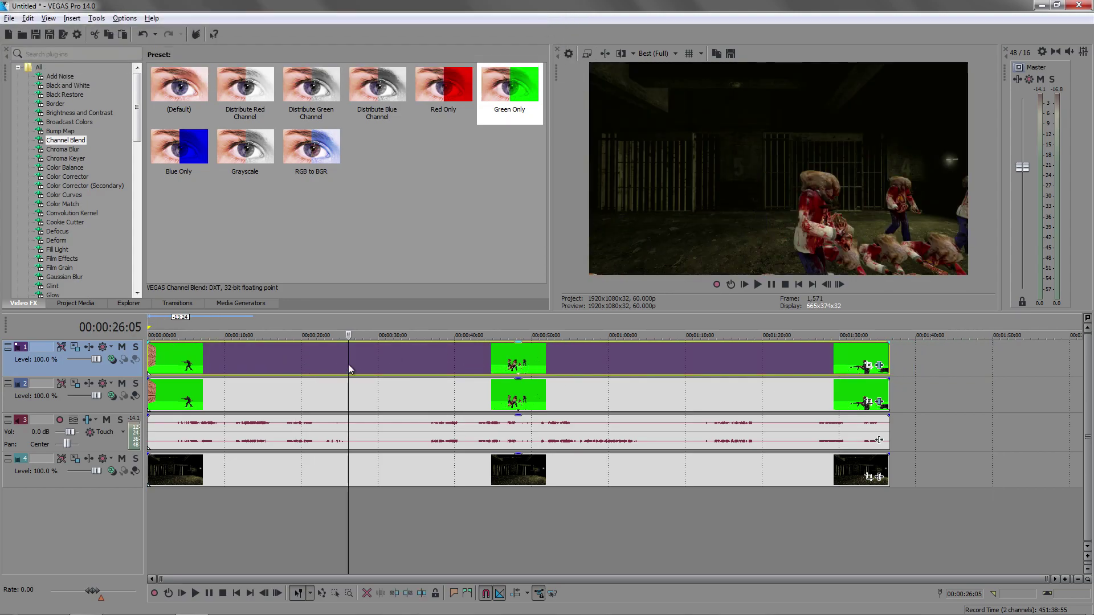
left_click(586, 54)
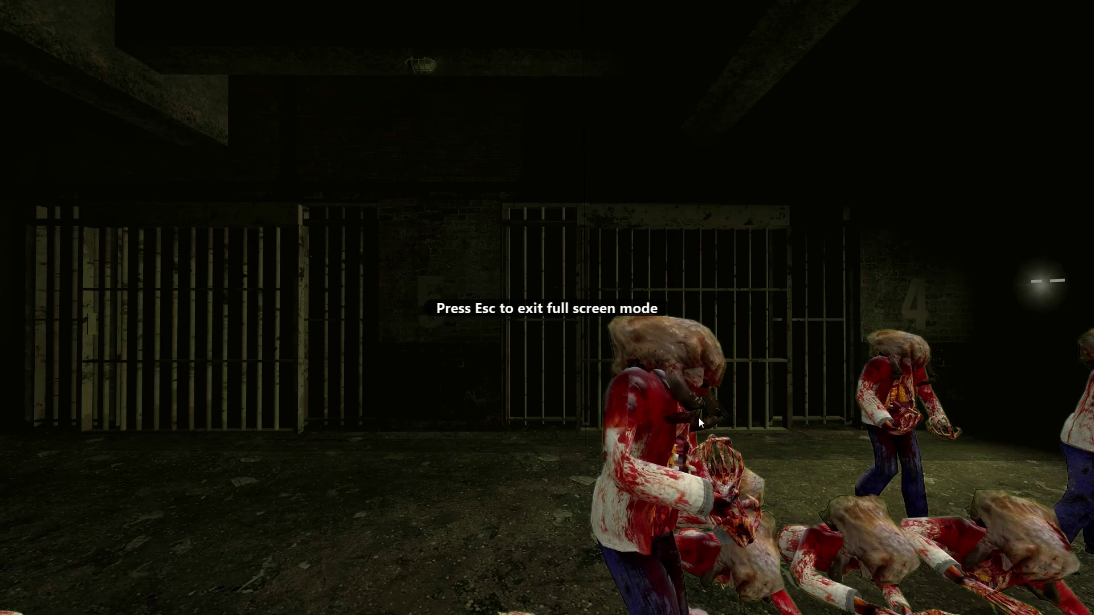
key("Escape")
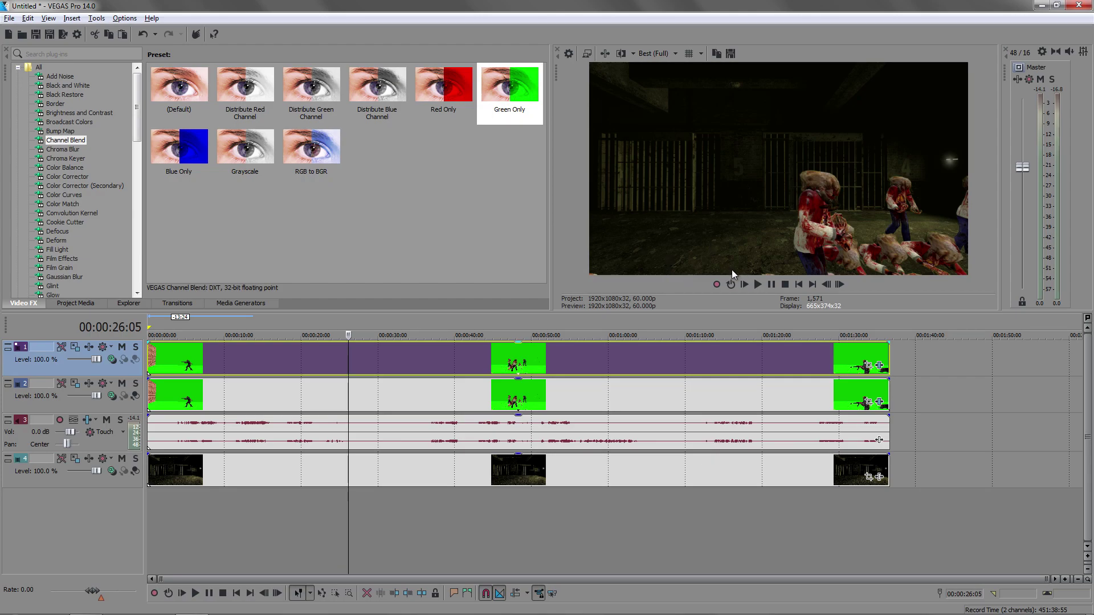